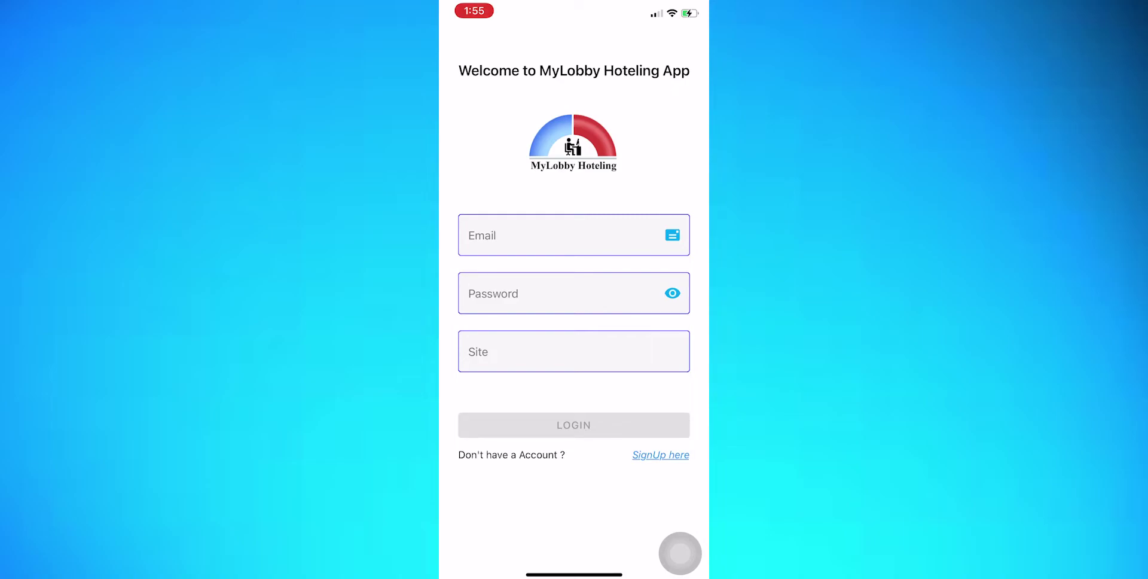
Enter the account e-mail address in the login form's Email field
click(538, 235)
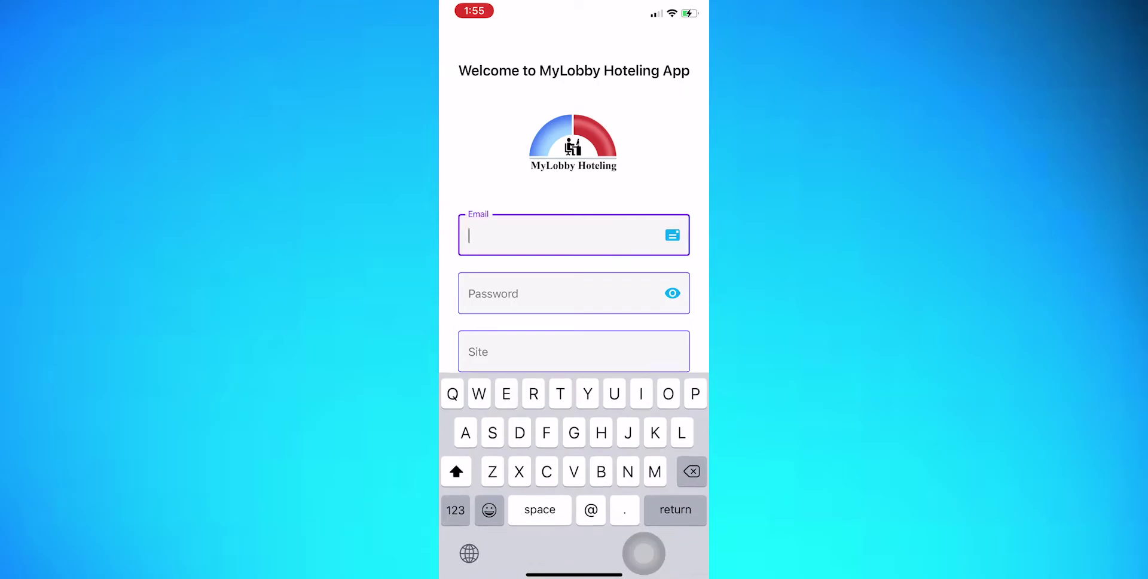
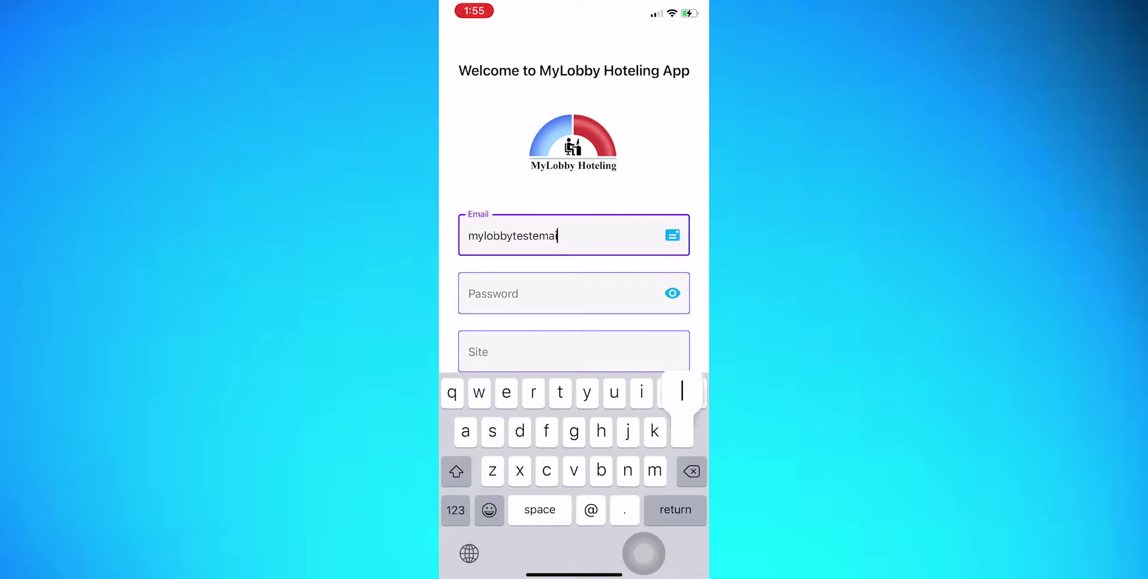
key(Return)
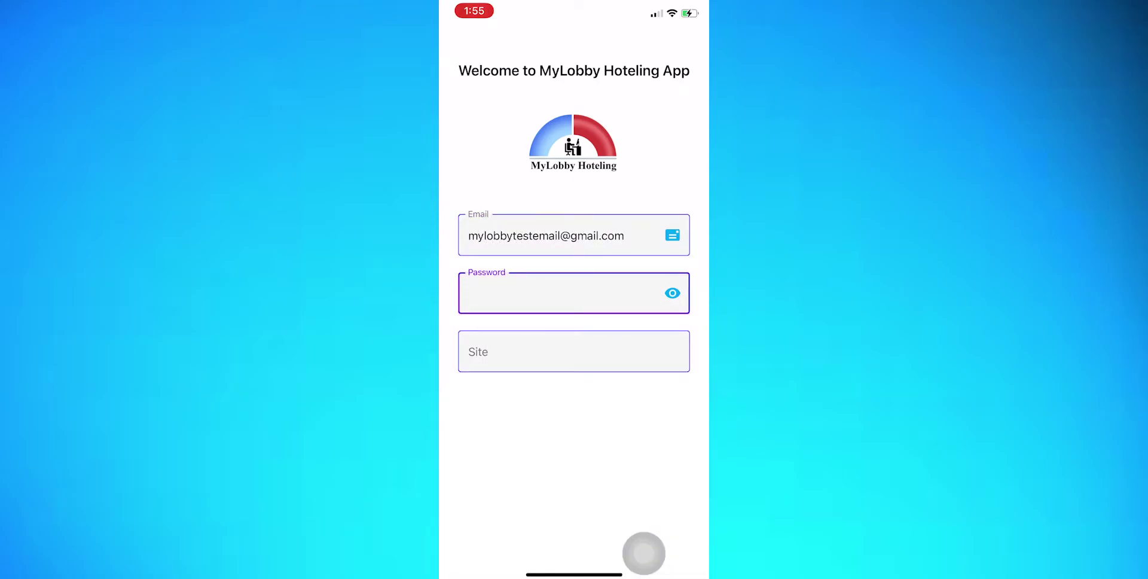
Paste the site ID from the sign-up email into the Site field and log in
click(574, 351)
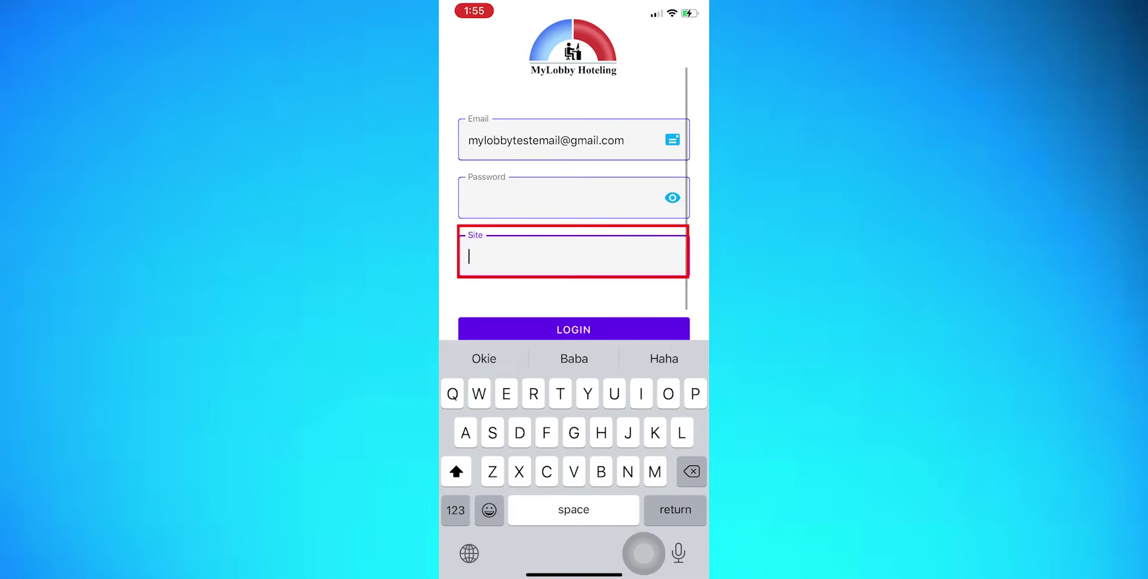
click(471, 256)
click(474, 223)
key(Return)
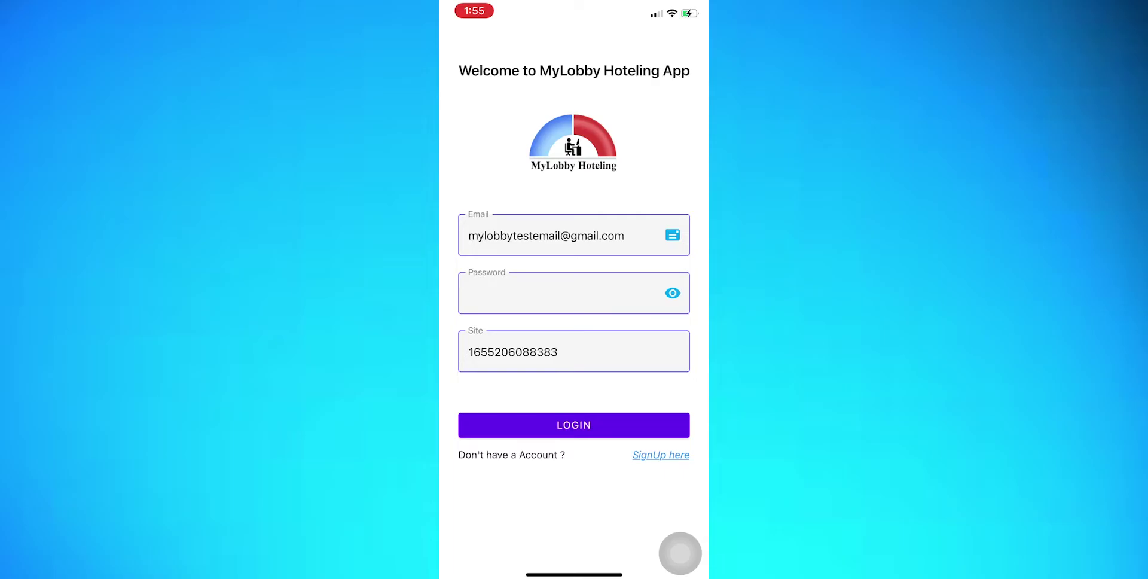
click(573, 425)
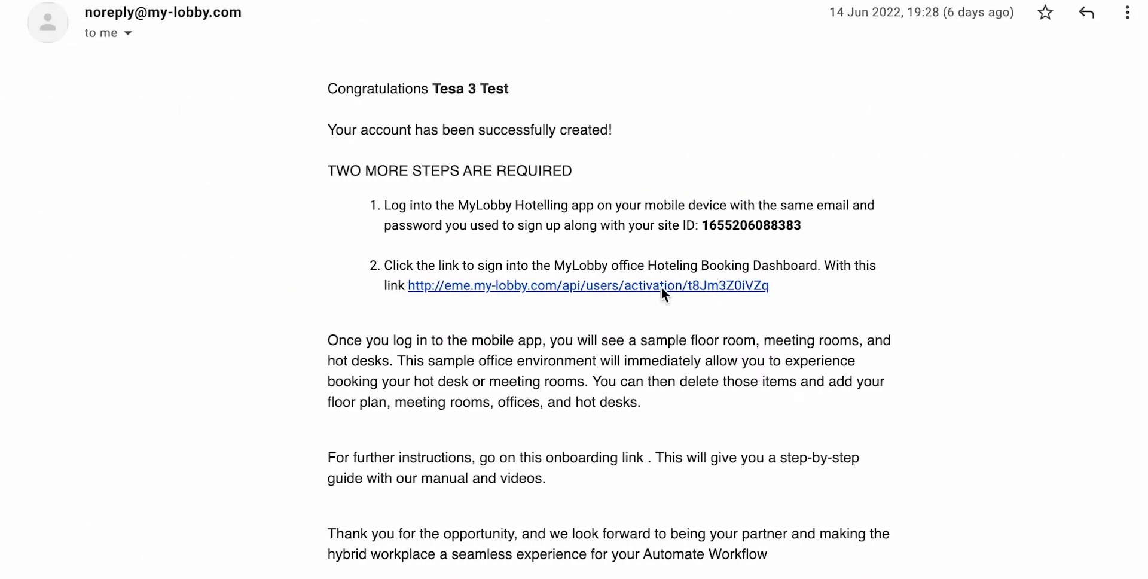
Follow the dashboard activation link in the MyLobby account-created email
click(661, 285)
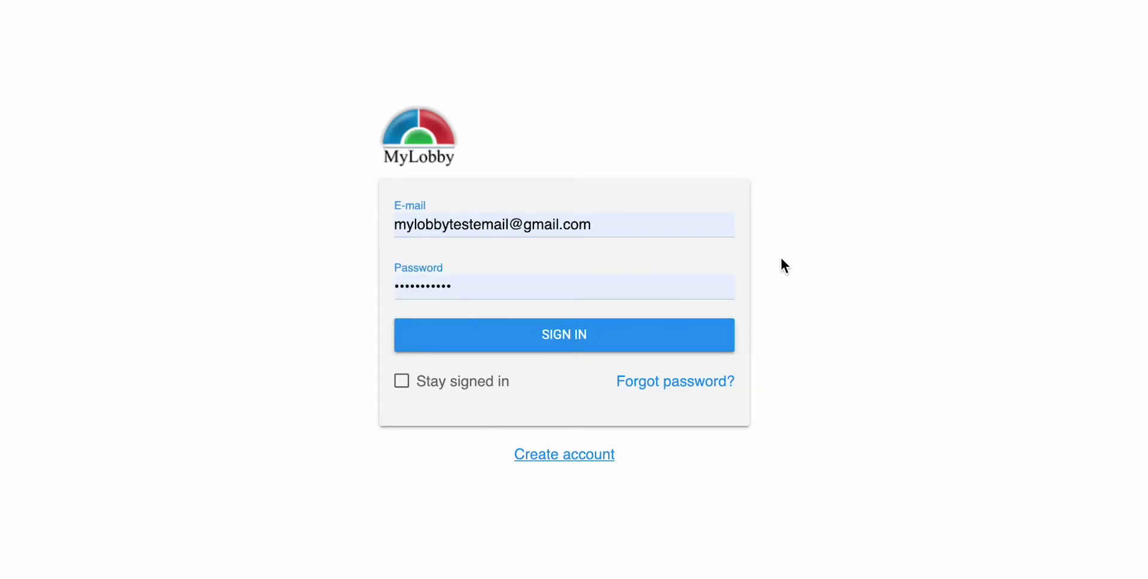
Sign in to MyLobby Dashboard with the saved credentials
click(628, 342)
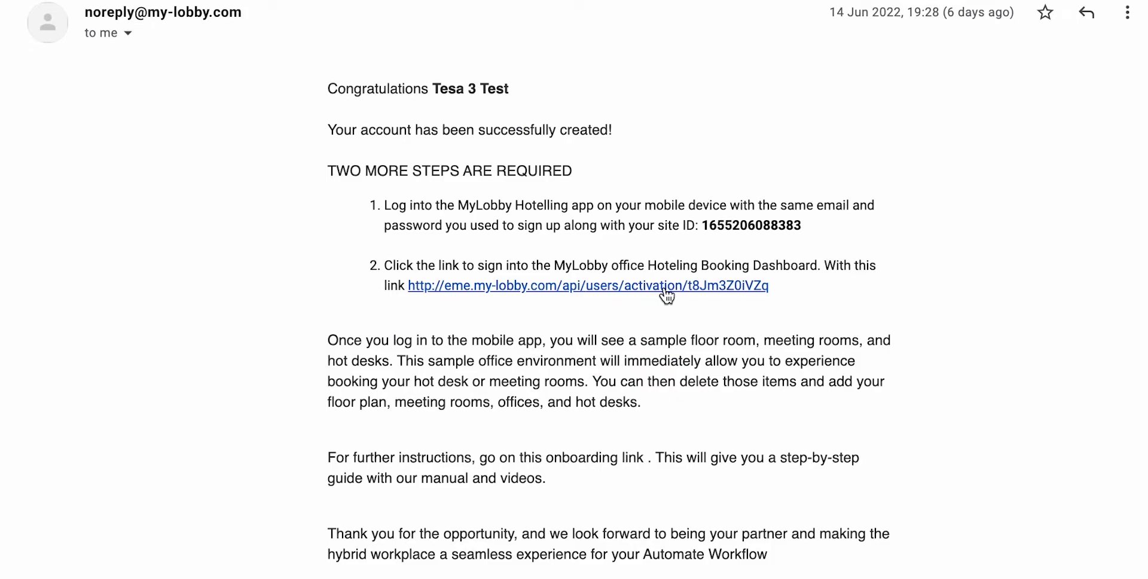
Reopen the dashboard and view the Booked Meeting Desk reservation for 20-06-2022, 08:00–09:00
click(664, 287)
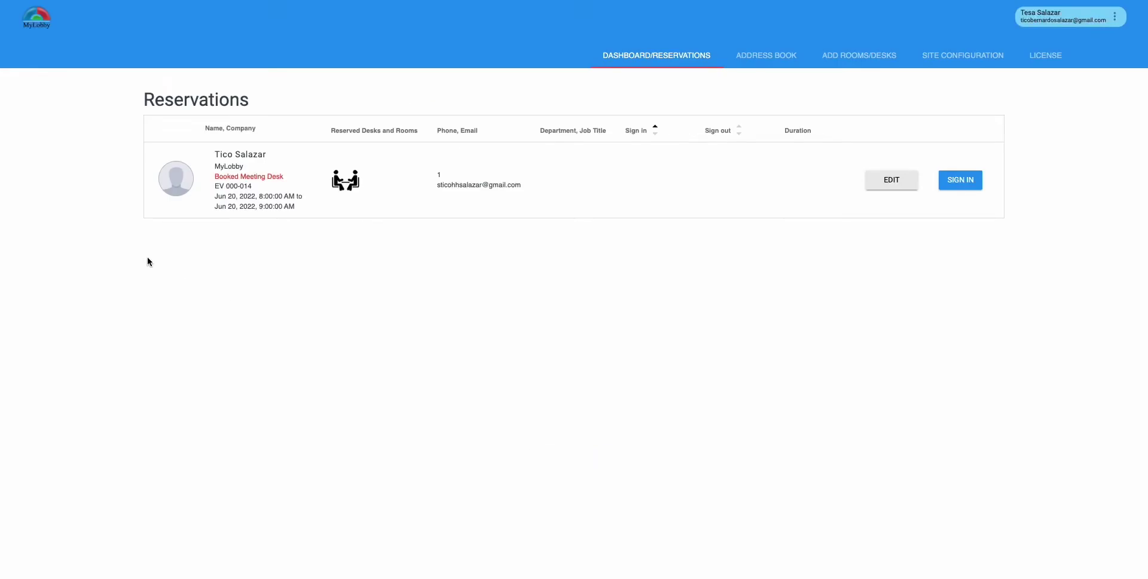
click(625, 57)
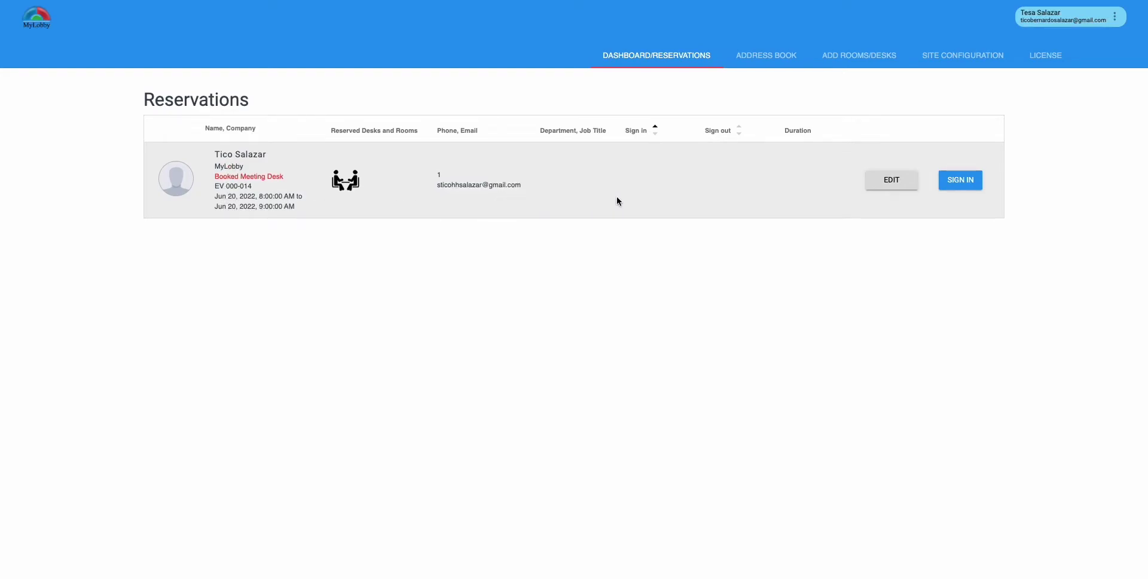
click(891, 180)
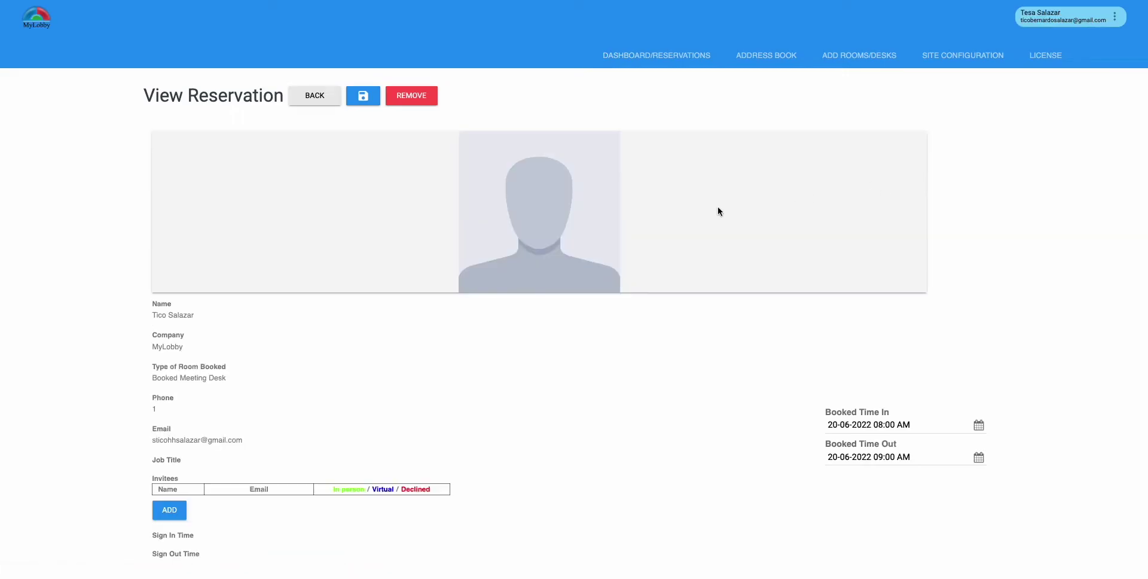
scroll(497, 285, down, 1)
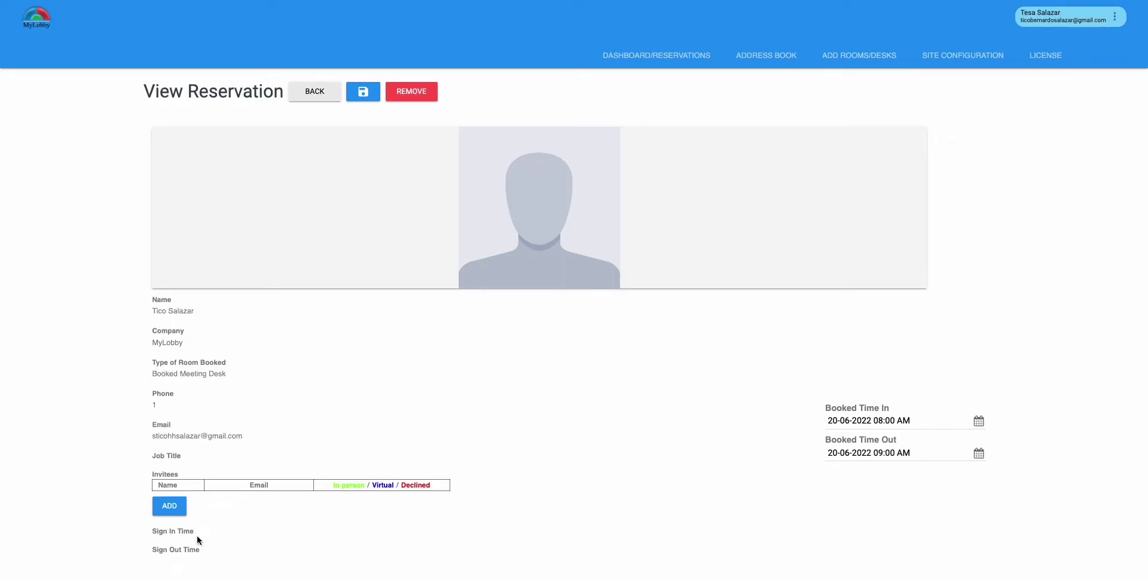
Go back from the reservation details to the Address book of three staff contacts
click(318, 97)
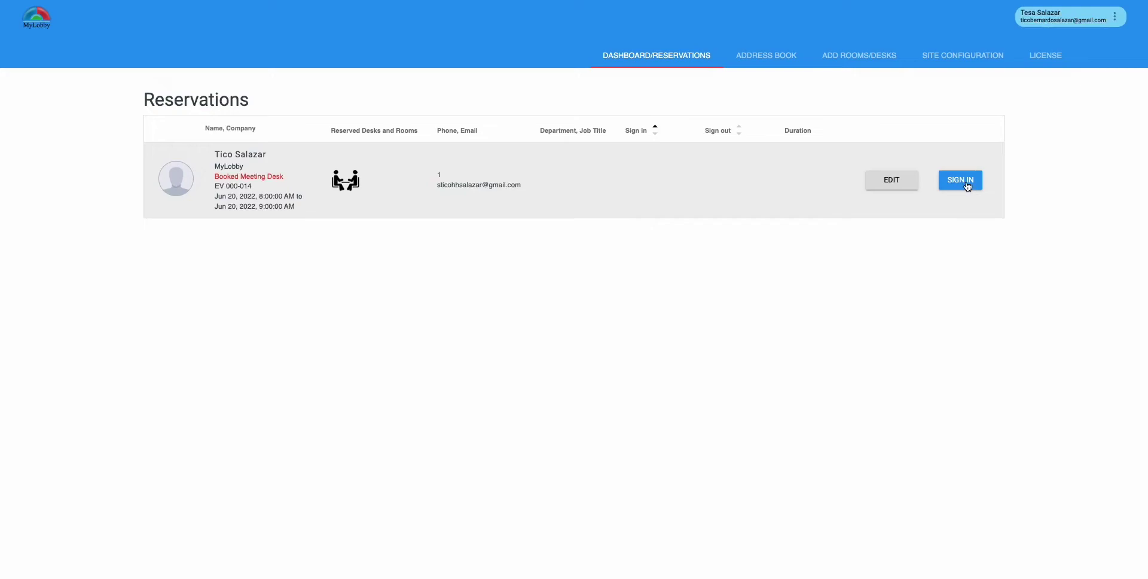
click(763, 58)
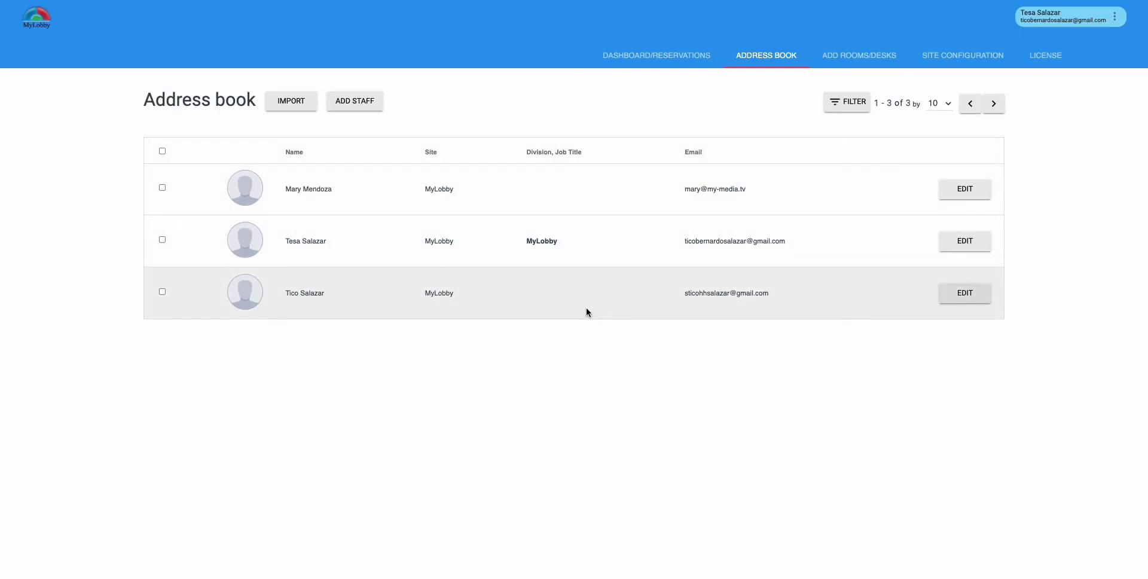
Look over the Import contacts page, then return to the address book
click(292, 103)
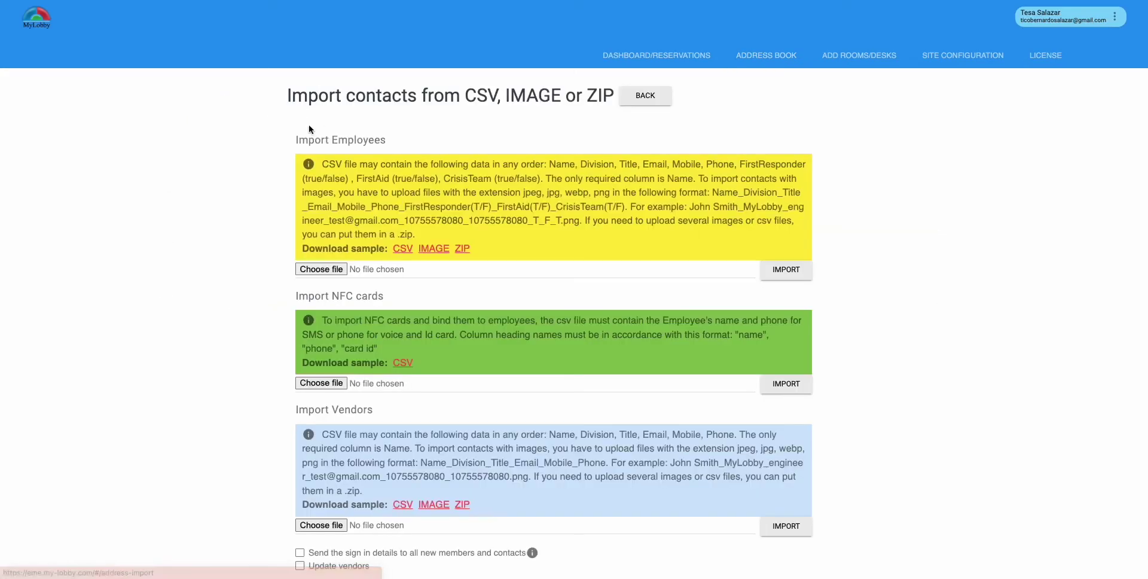
scroll(542, 240, down, 2)
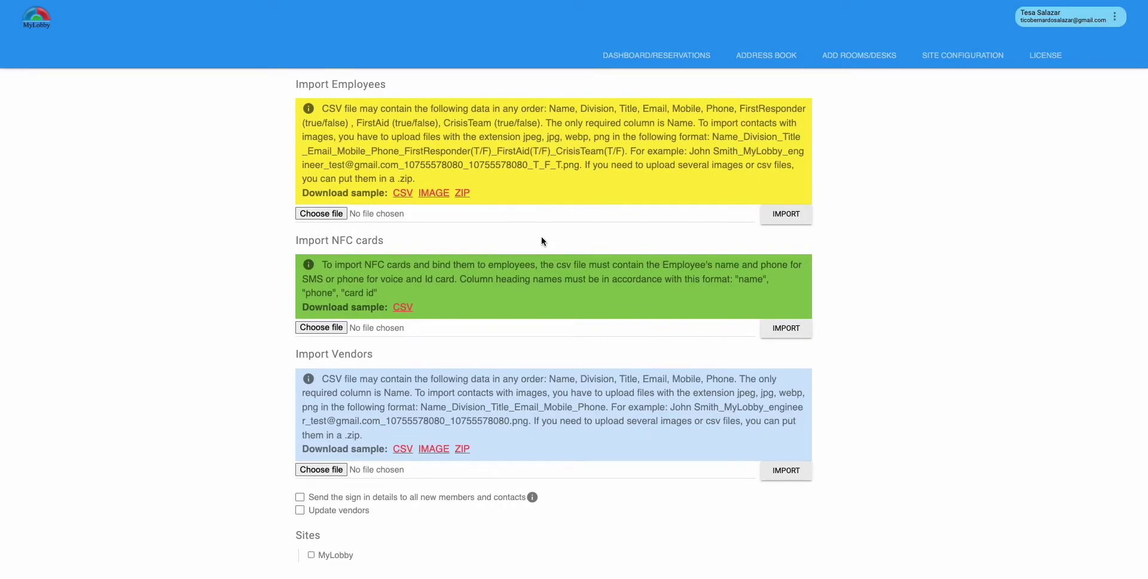
scroll(542, 239, up, 2)
click(648, 95)
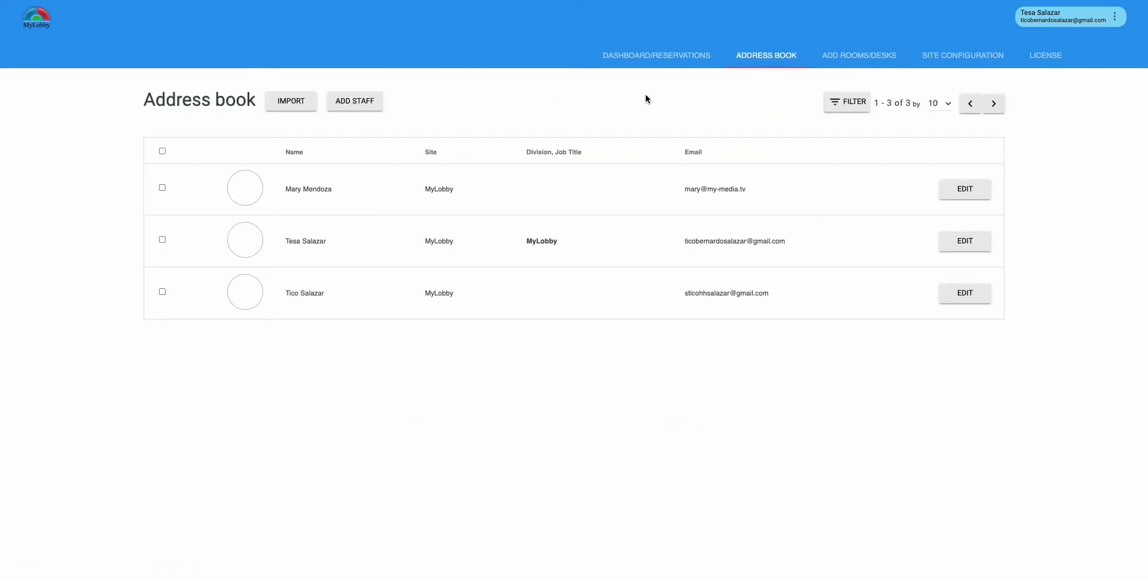
Look over the Add host form for a new staff member, then cancel it
click(371, 106)
scroll(533, 273, down, 1)
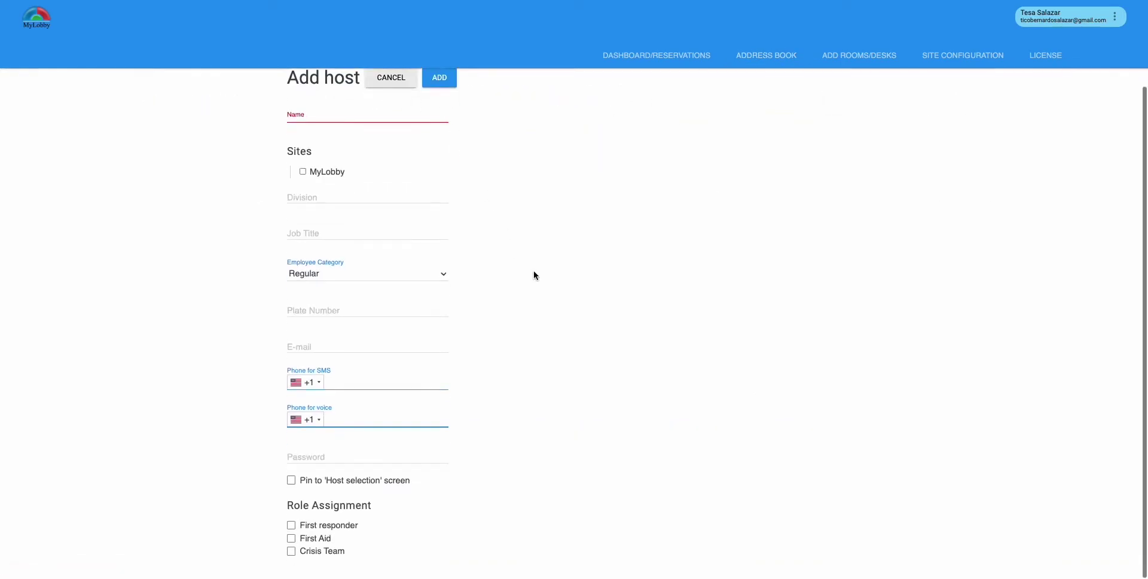
scroll(532, 275, up, 1)
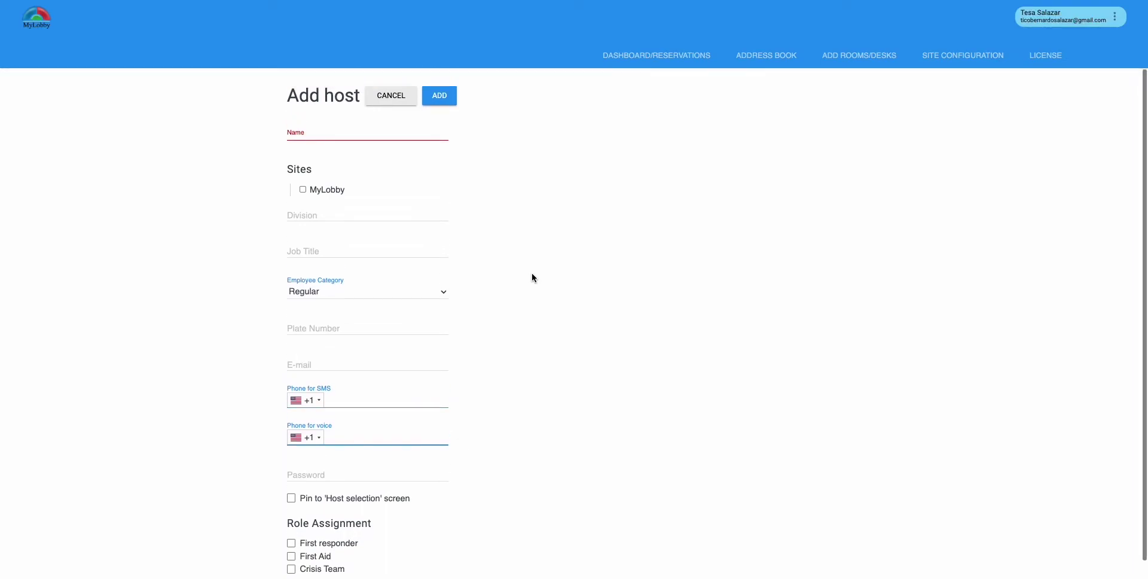
click(383, 101)
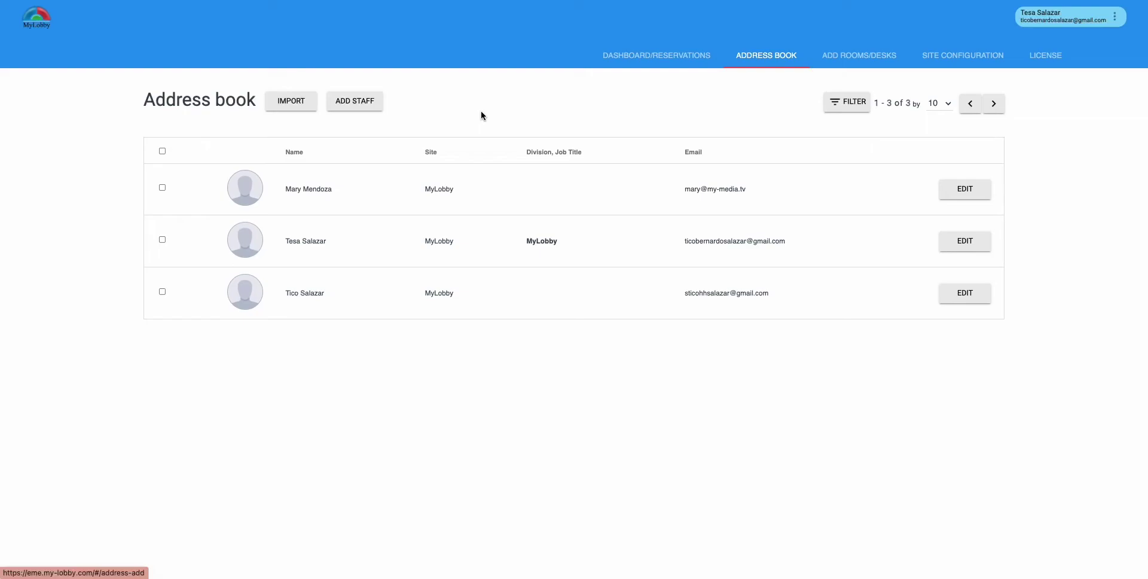
Browse the sample desks, rooms and office cards, then briefly open Add Room/Desk/Office
click(839, 55)
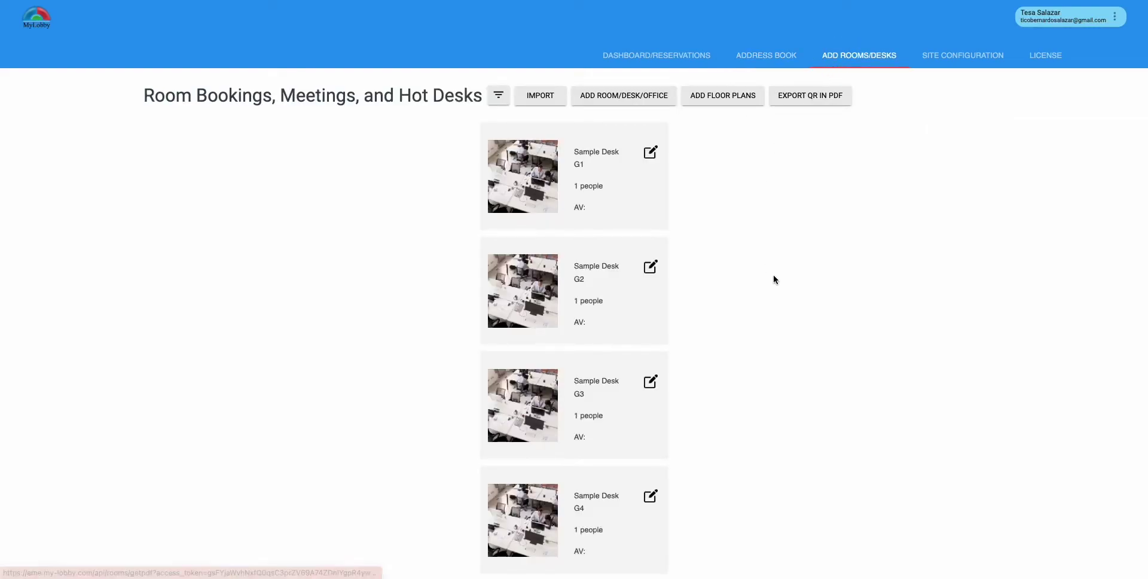
scroll(773, 279, down, 1)
scroll(773, 279, down, 4)
scroll(772, 281, down, 8)
scroll(773, 278, down, 1)
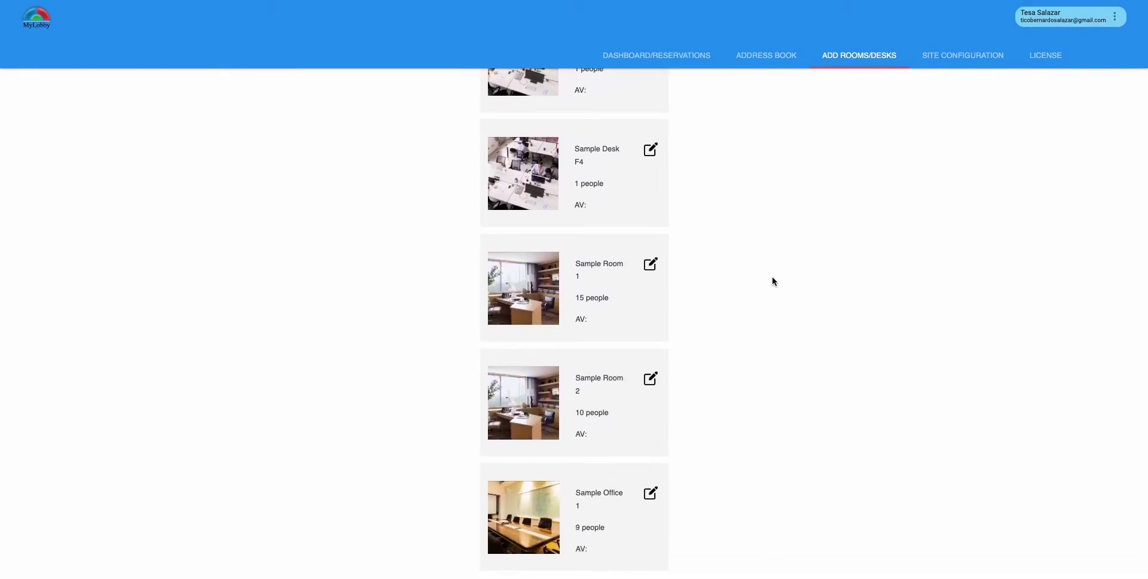
scroll(772, 281, up, 1)
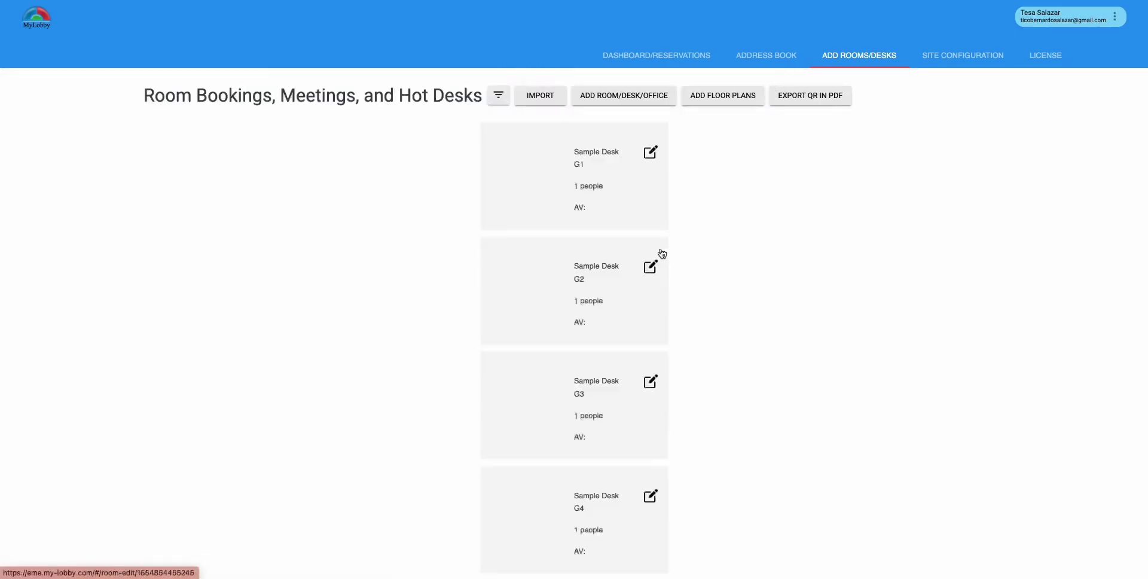
click(629, 97)
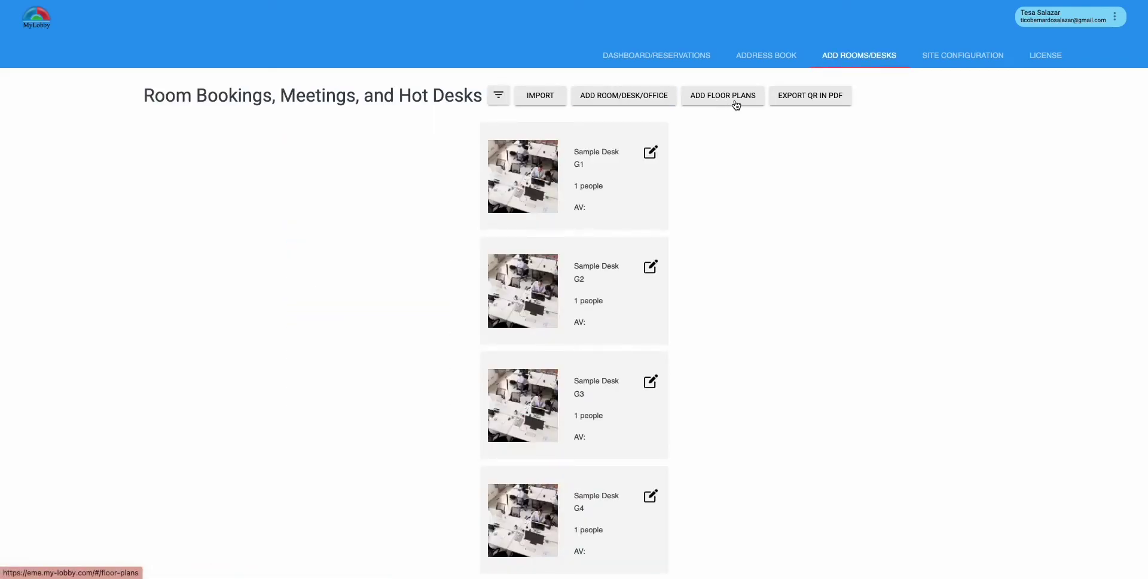
click(736, 105)
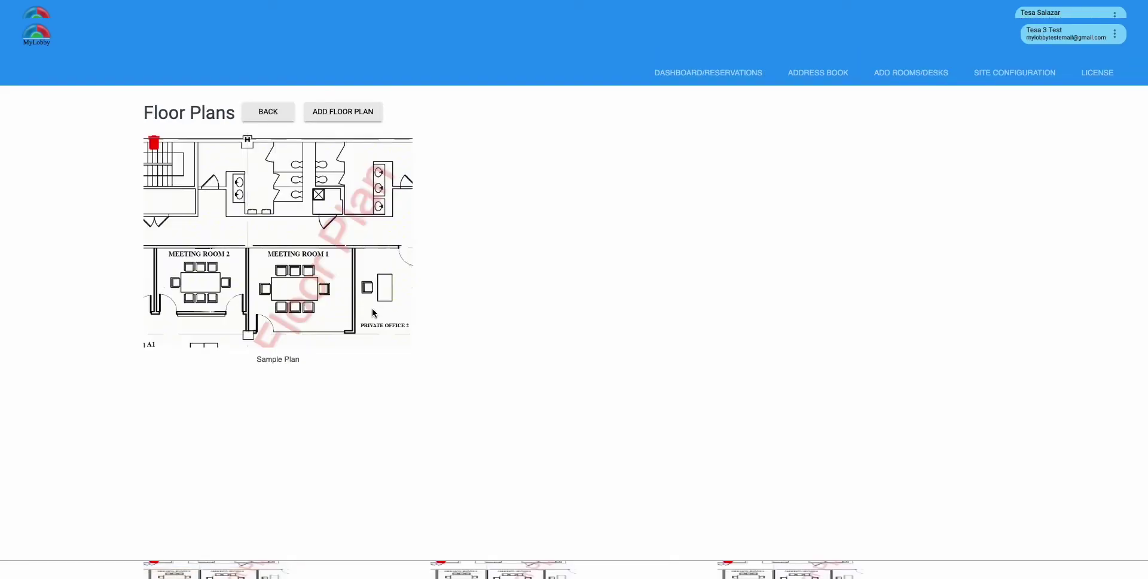
click(354, 115)
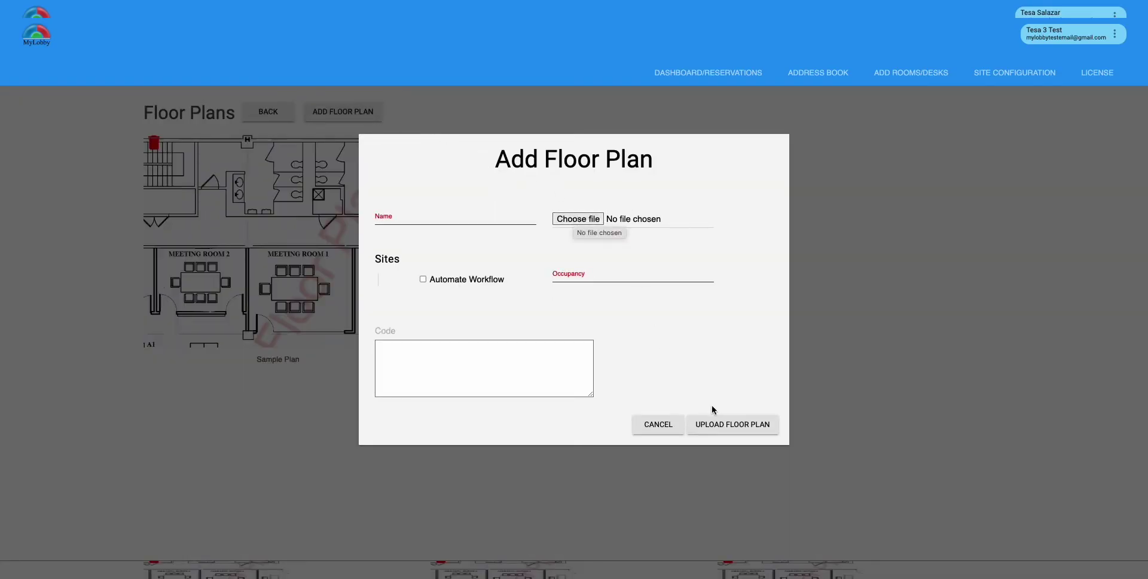
click(658, 425)
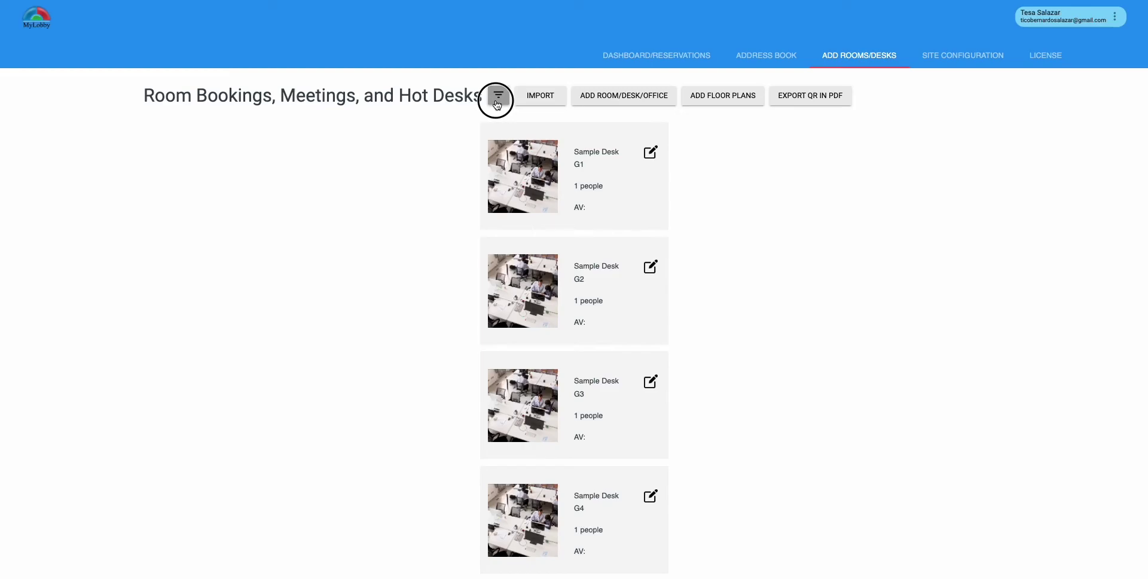
Filter the rooms list to Desk only, then view the MyLobby site in Site configuration
click(497, 103)
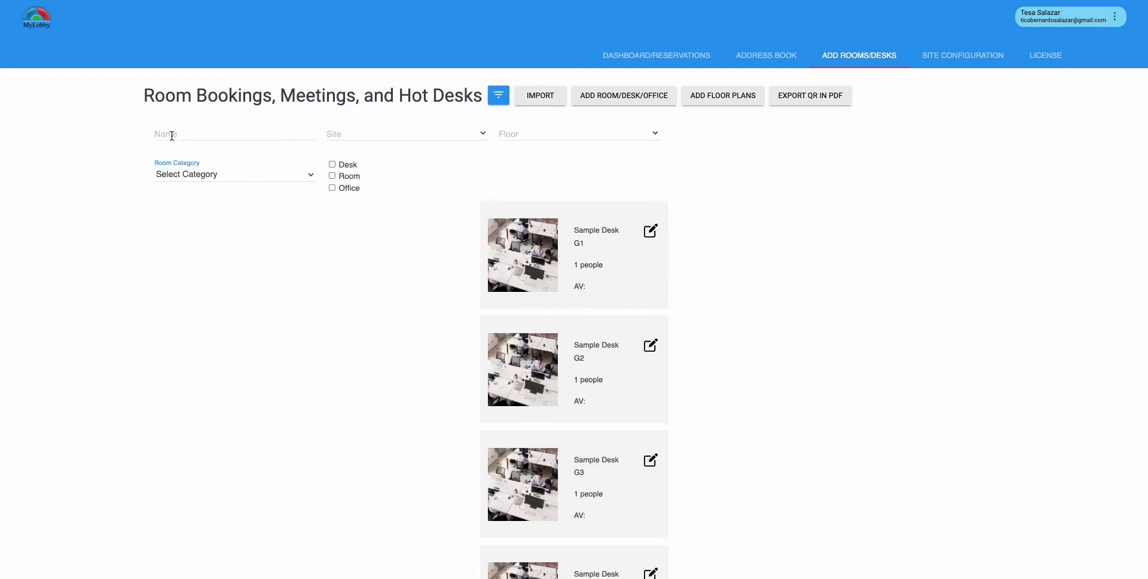
click(334, 166)
click(958, 55)
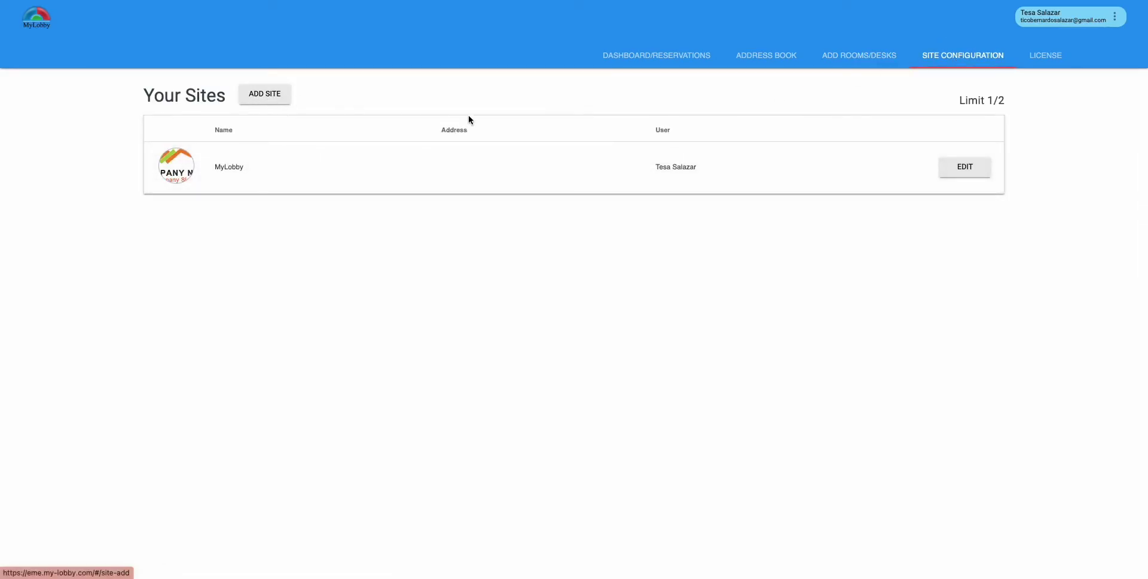
Edit the MyLobby site, view its License page, then open the account menu
click(965, 168)
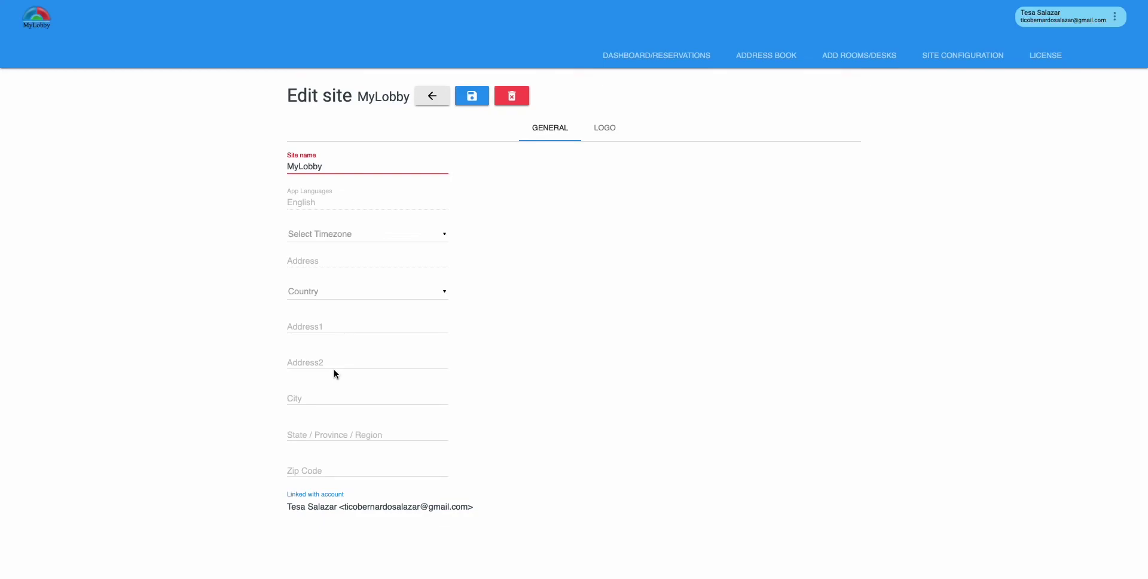
click(1038, 56)
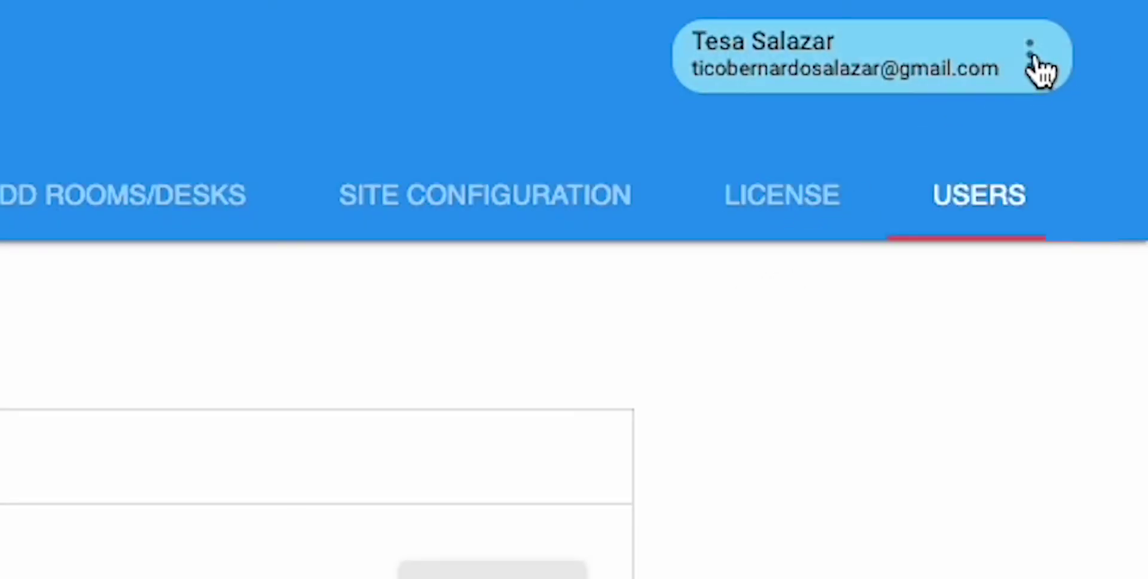
click(1031, 56)
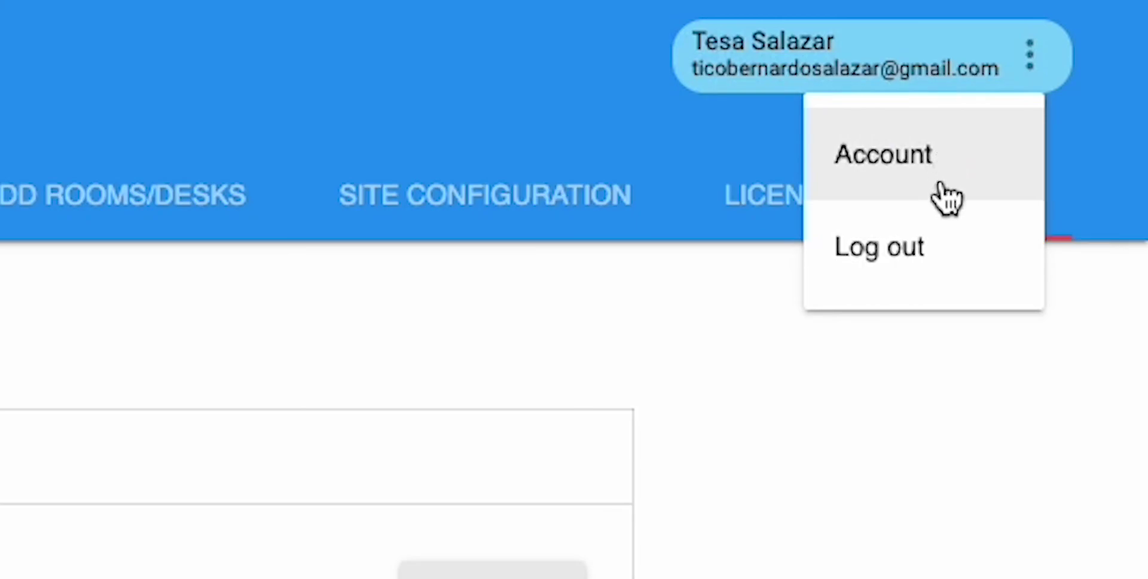